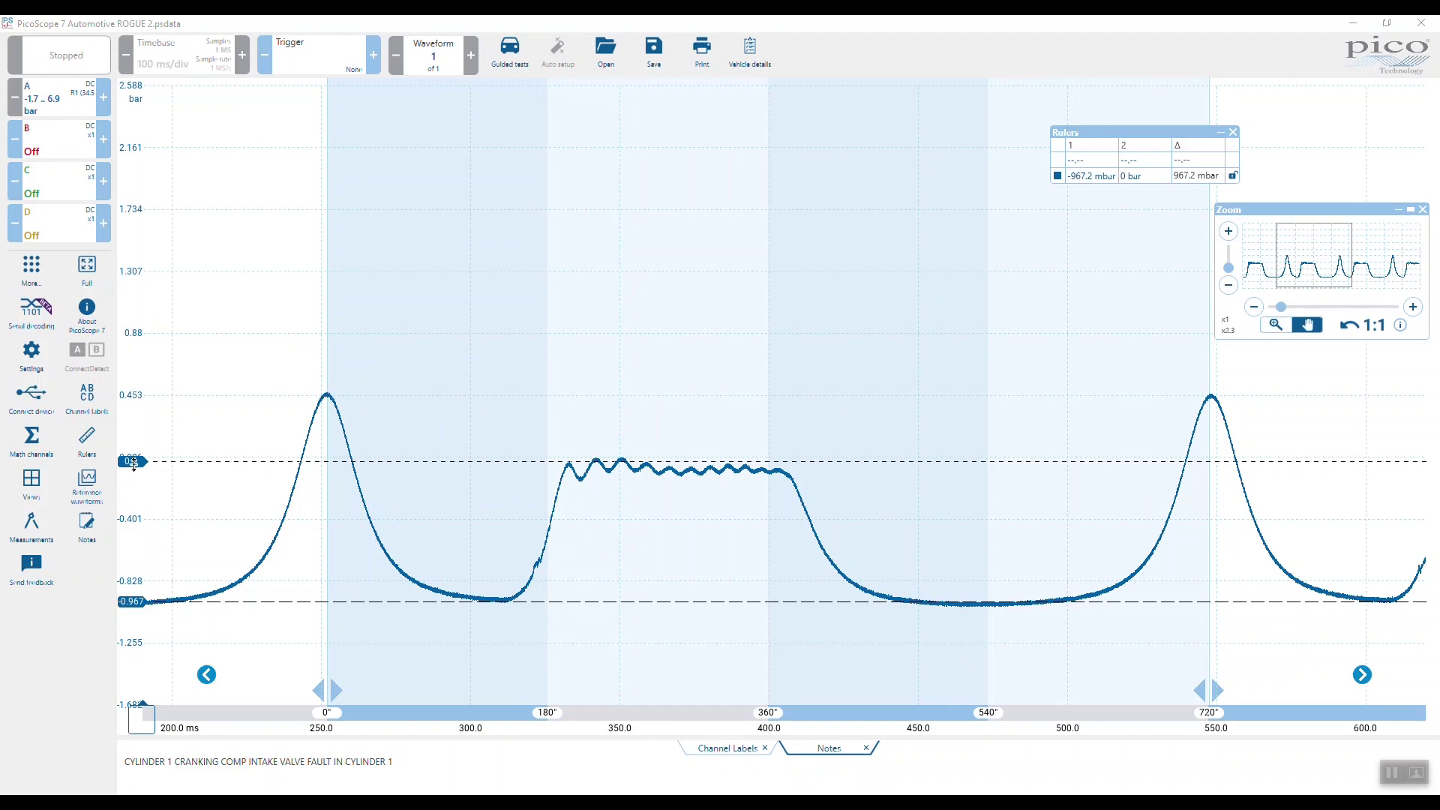
Step: Raise ruler 2 to the 0.453 bar compression peak, then lower it to 56.86 mbar
{"action": "left_click_drag", "start_coordinate": [134, 463], "coordinate": [135, 395]}
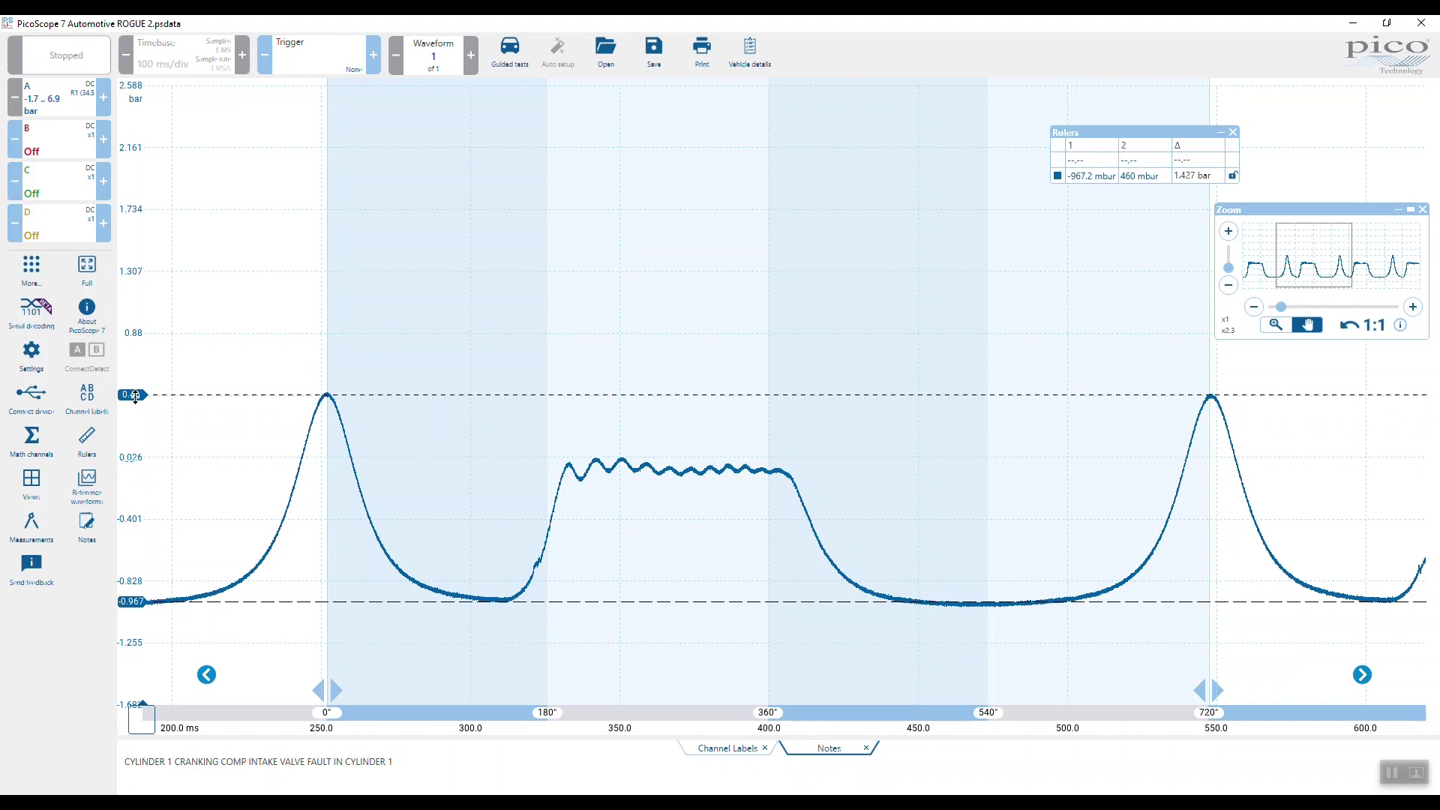
{"action": "left_click_drag", "start_coordinate": [135, 395], "coordinate": [135, 453]}
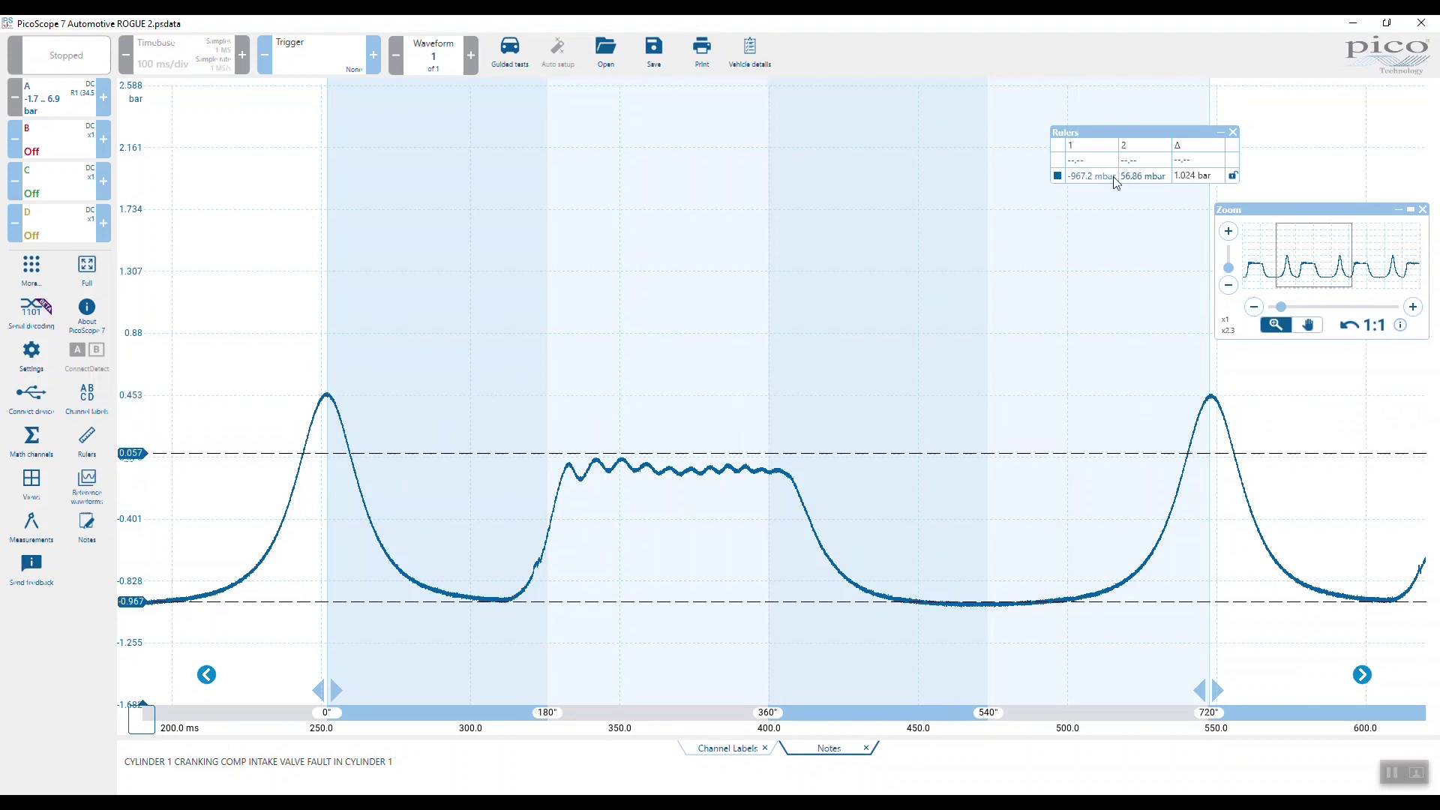
Step: Enter 0 as ruler 2's value in the Rulers panel for a 967.2 mbar difference
{"action": "left_click", "coordinate": [1136, 180]}
{"action": "type", "text": "0"}
{"action": "key", "text": "Return"}
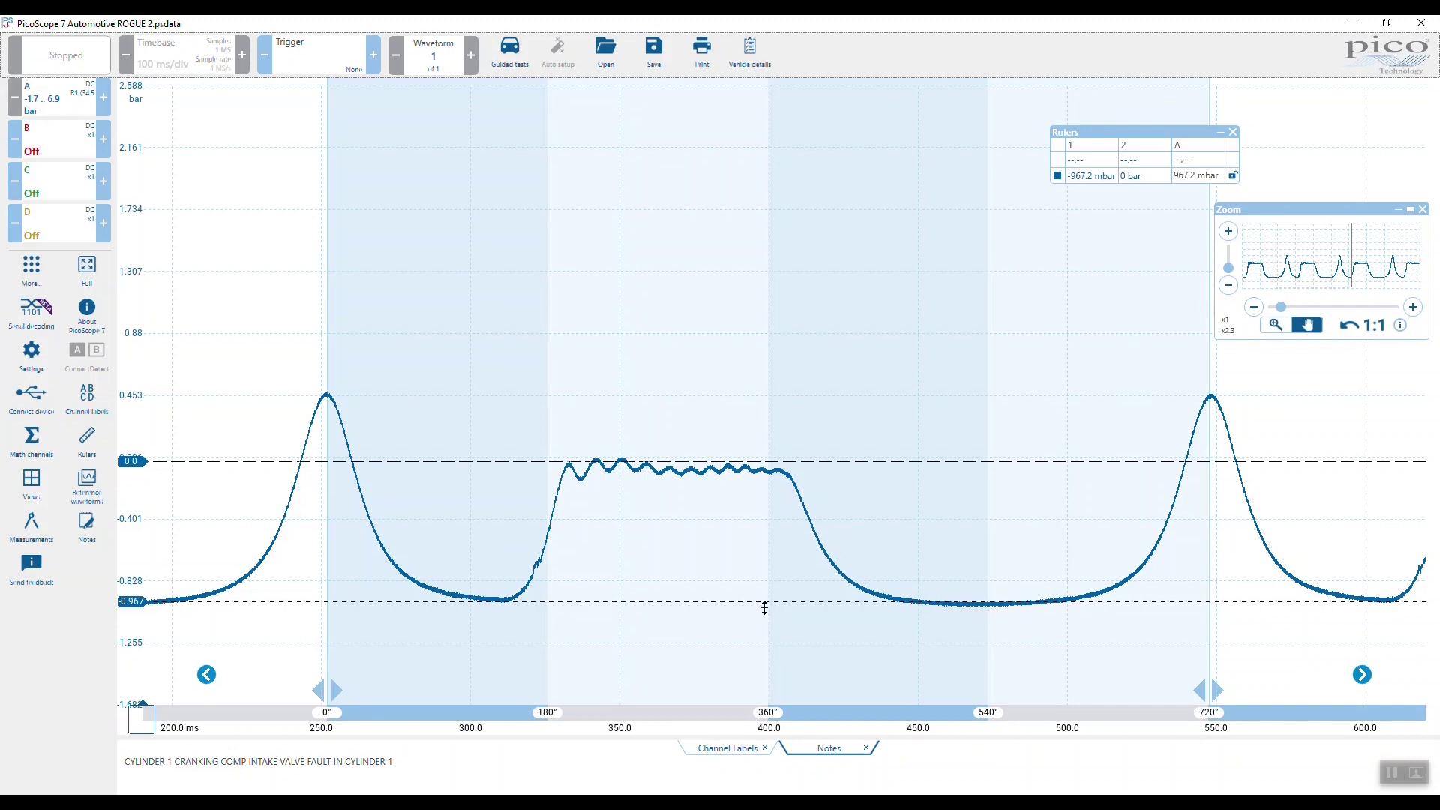
{"action": "key", "text": "z"}
{"action": "key", "text": "h"}
{"action": "key", "text": "z"}
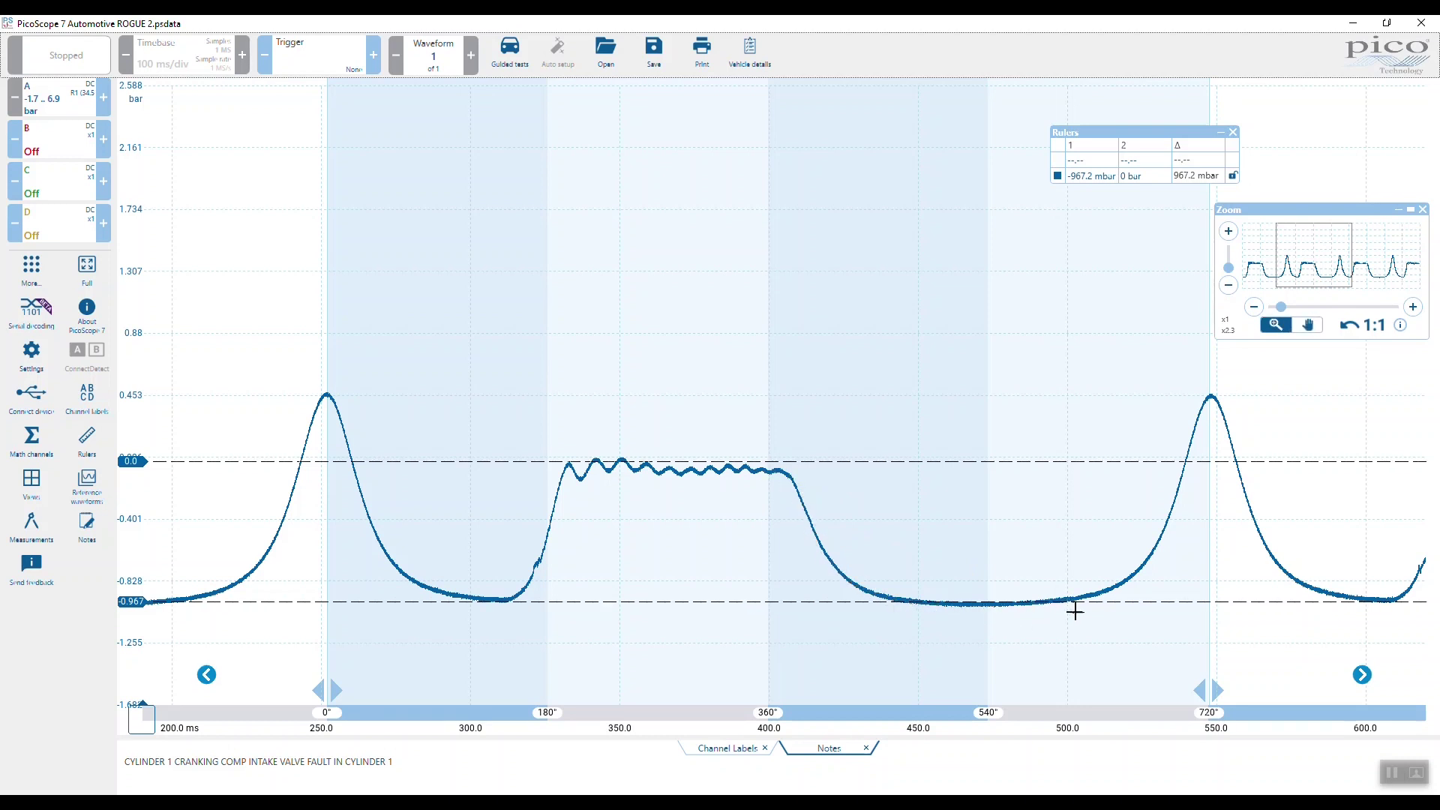
{"action": "key", "text": "h"}
{"action": "key", "text": "z"}
{"action": "key", "text": "h"}
{"action": "key", "text": "z"}
{"action": "key", "text": "h"}
{"action": "key", "text": "z"}
{"action": "key", "text": "h"}
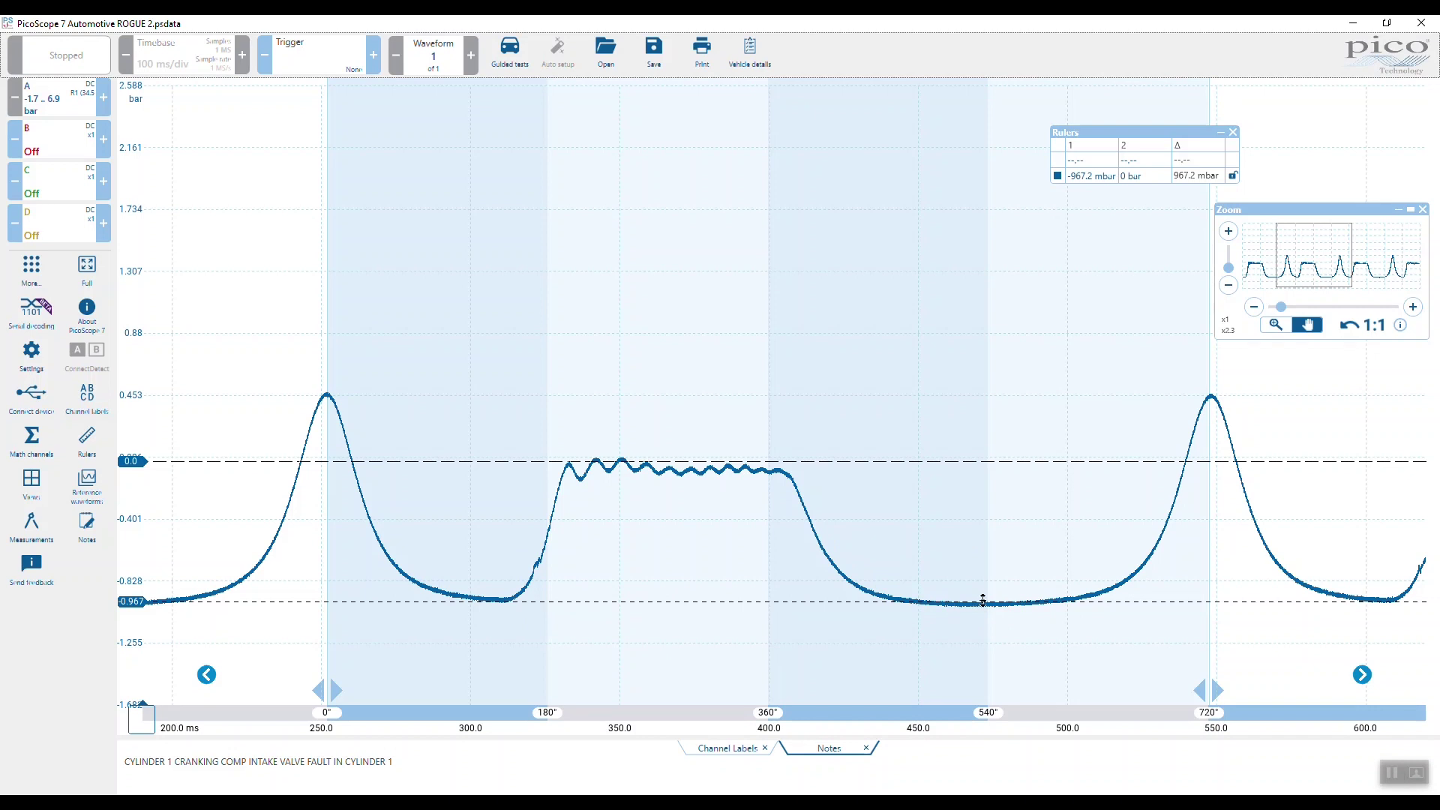
{"action": "key", "text": "z"}
{"action": "key", "text": "h"}
{"action": "key", "text": "z"}
{"action": "key", "text": "h"}
{"action": "key", "text": "z"}
{"action": "key", "text": "h"}
{"action": "key", "text": "z"}
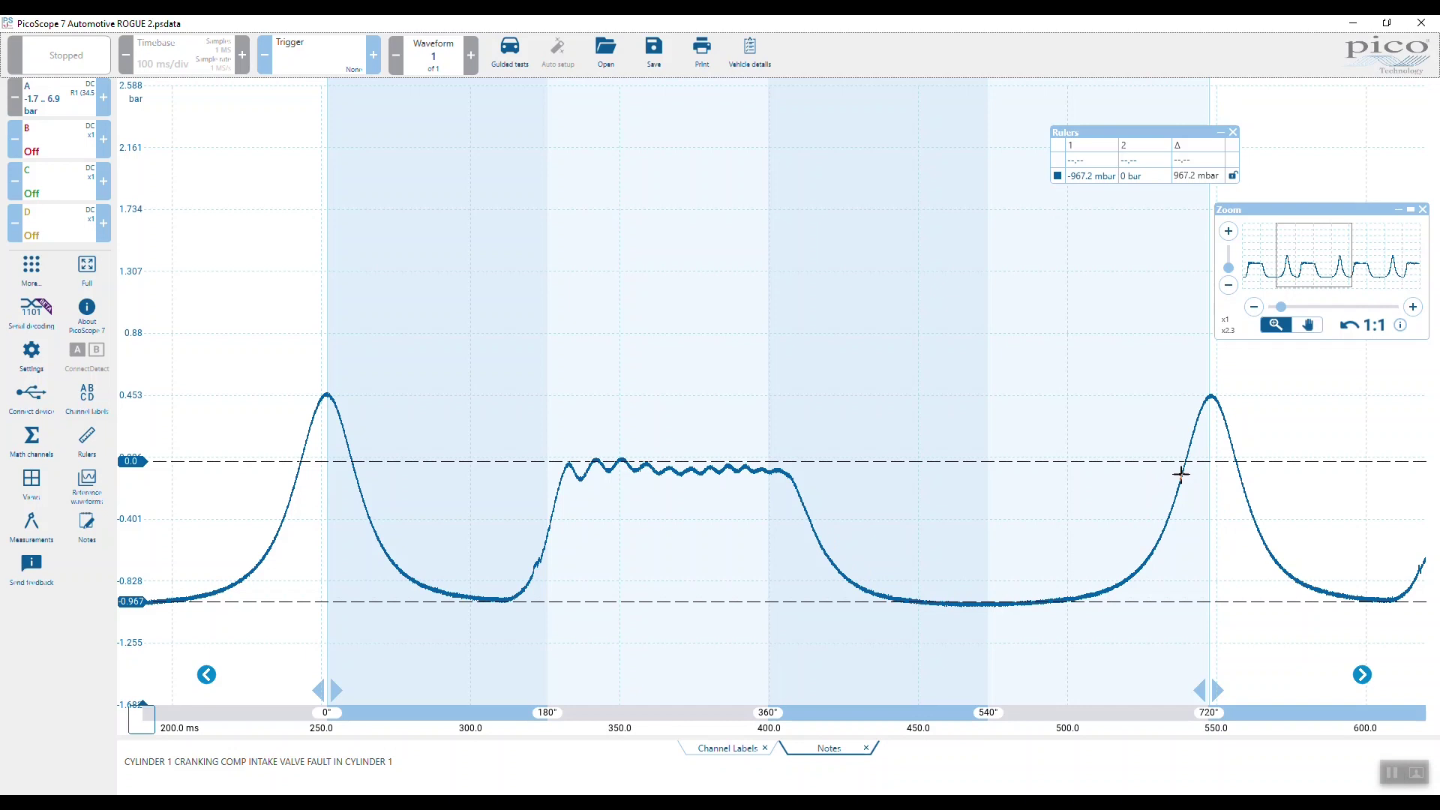
{"action": "key", "text": "h"}
{"action": "key", "text": "z"}
{"action": "key", "text": "h"}
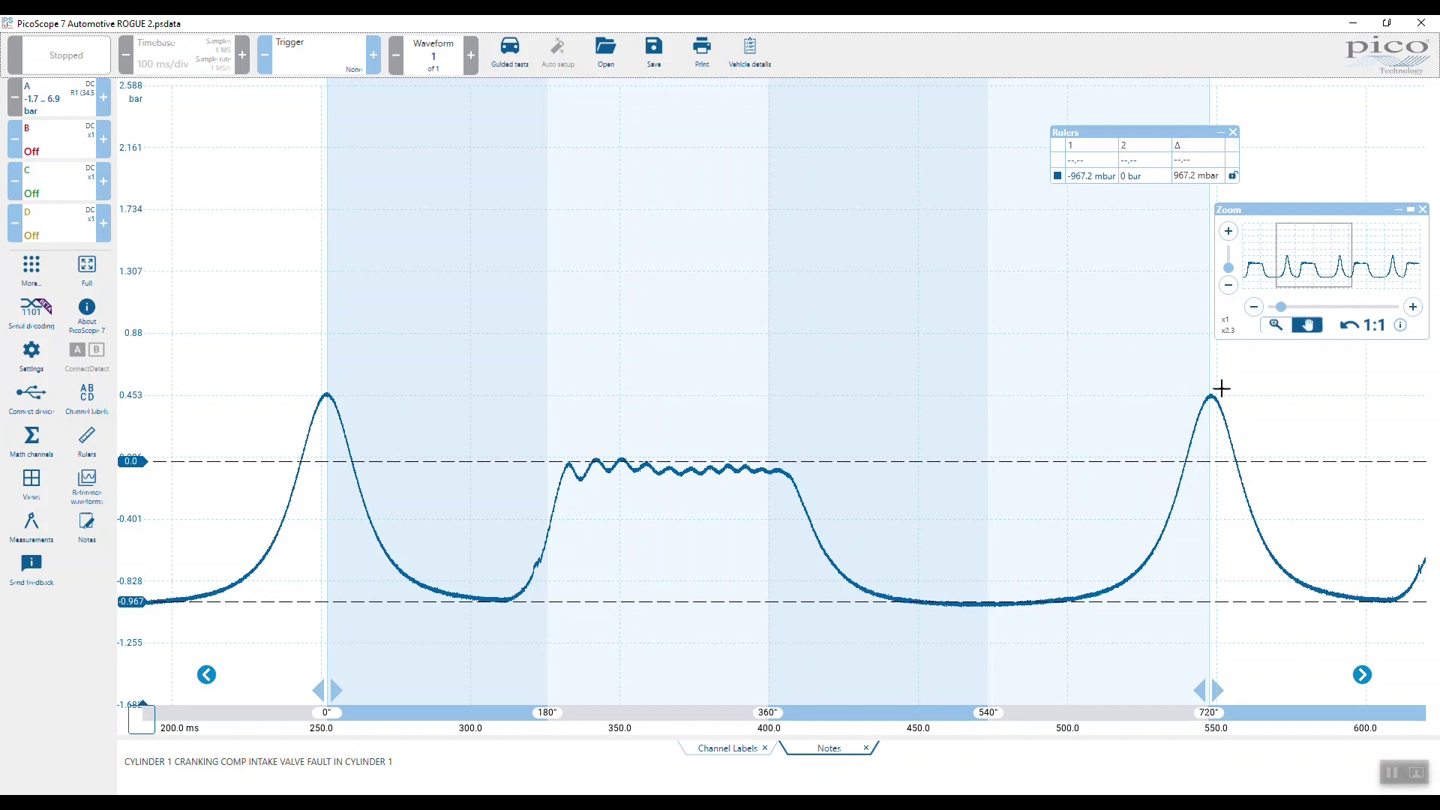
{"action": "key", "text": "z"}
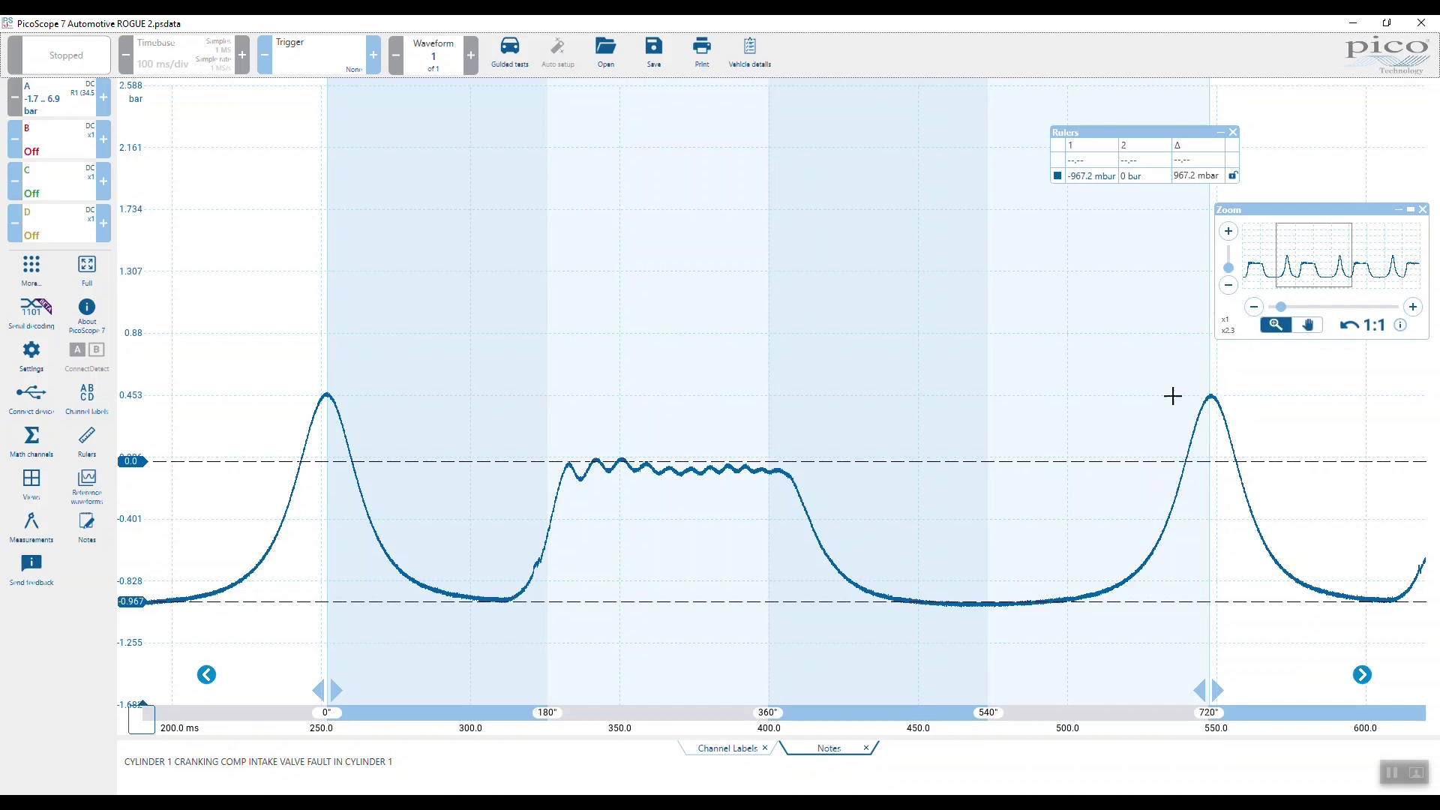
{"action": "key", "text": "h"}
{"action": "key", "text": "z"}
{"action": "key", "text": "h"}
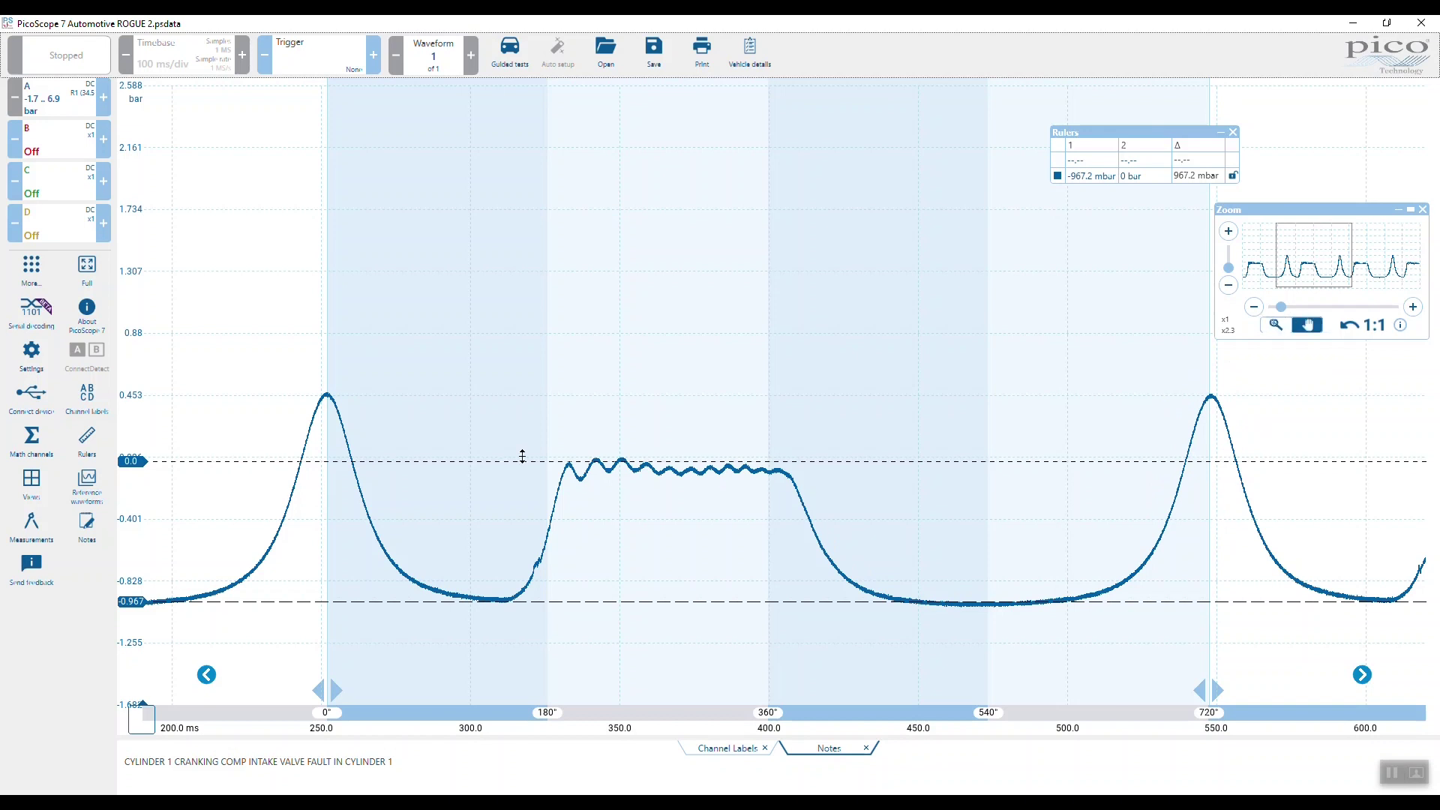
{"action": "key", "text": "z"}
{"action": "key", "text": "h"}
{"action": "key", "text": "z"}
{"action": "key", "text": "h"}
{"action": "key", "text": "z"}
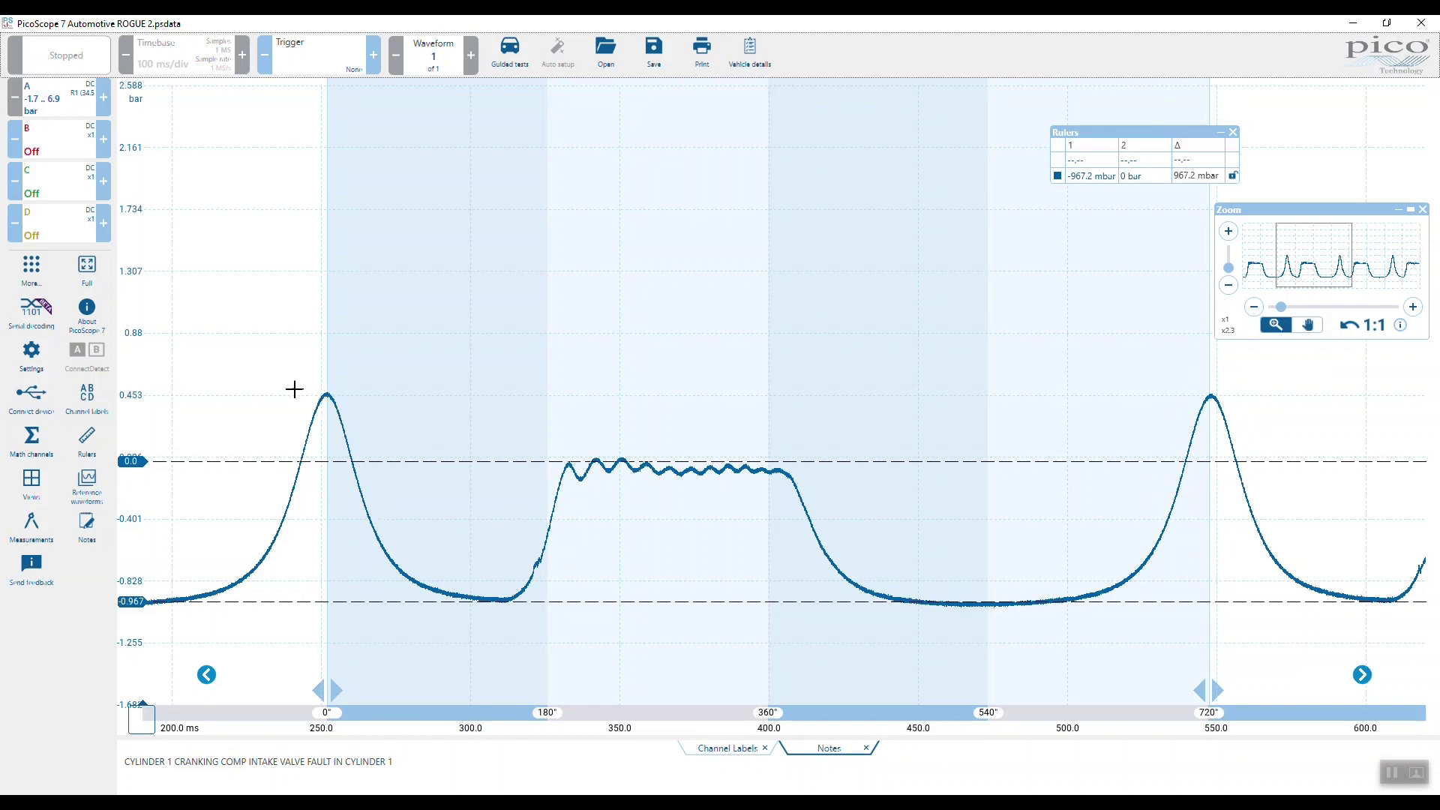
{"action": "key", "text": "h"}
{"action": "key", "text": "z"}
{"action": "key", "text": "h"}
{"action": "key", "text": "z"}
{"action": "key", "text": "h"}
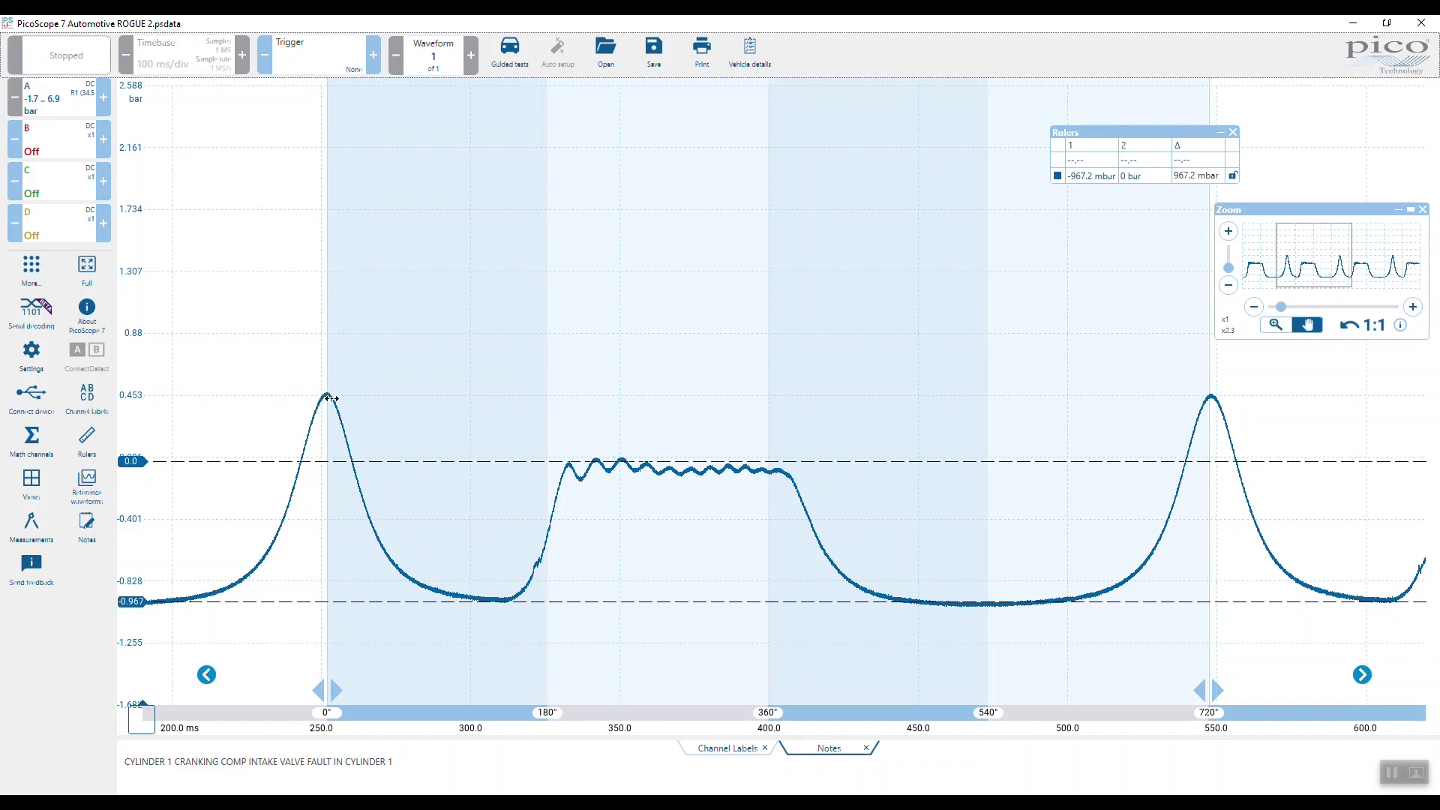
{"action": "key", "text": "z"}
{"action": "key", "text": "h"}
{"action": "key", "text": "z"}
{"action": "key", "text": "h"}
{"action": "key", "text": "z"}
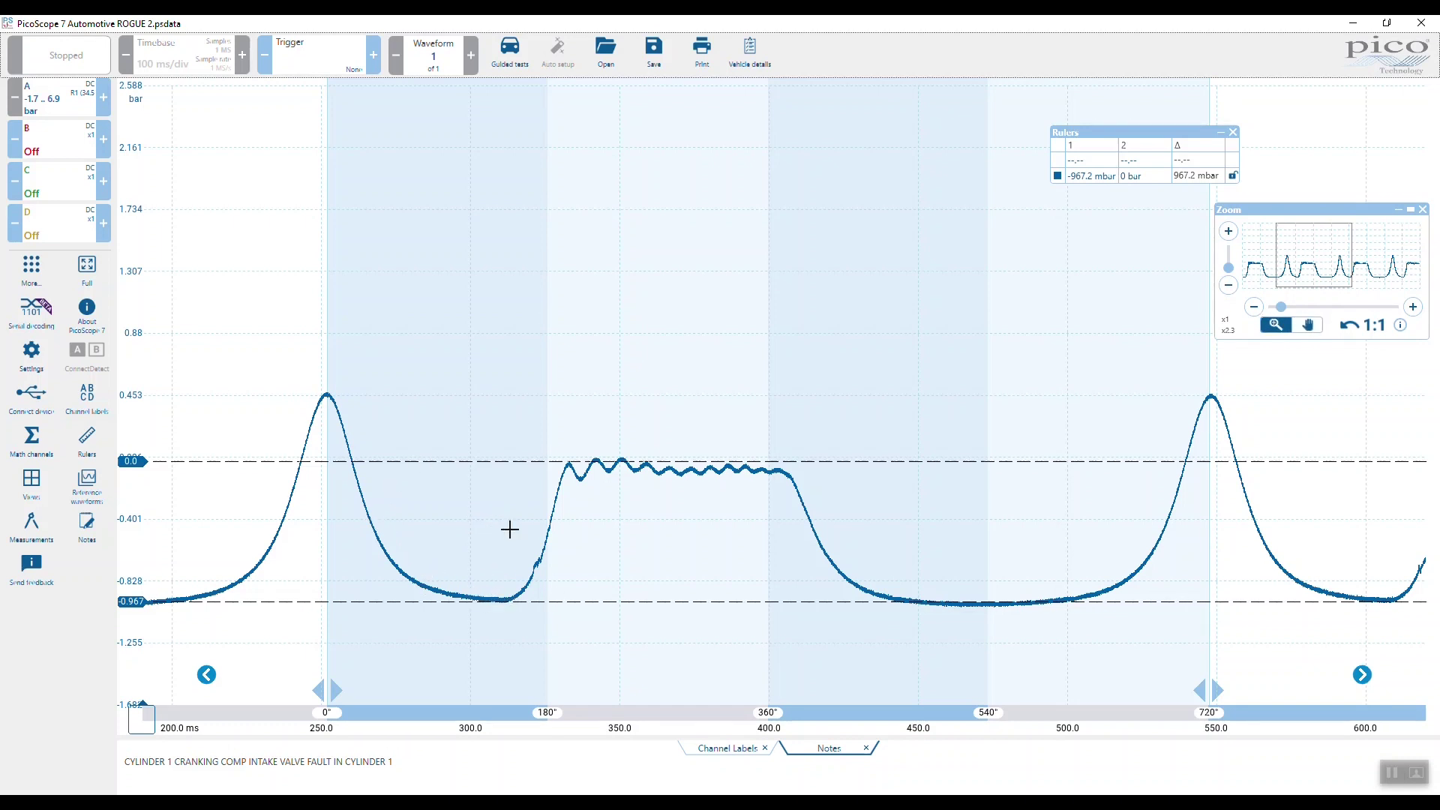